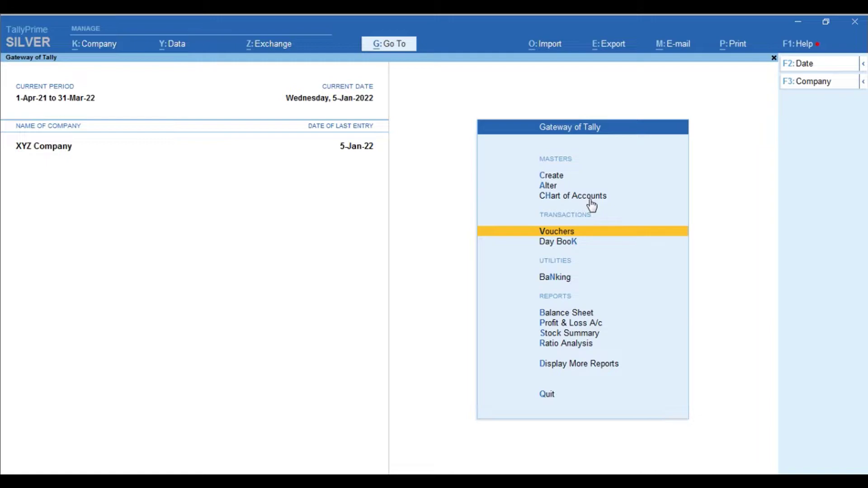
# Open the Stock Summary report of XYZ Company from the Gateway of Tally
pyautogui.press('Up')
pyautogui.press('Up')
pyautogui.press('Up')
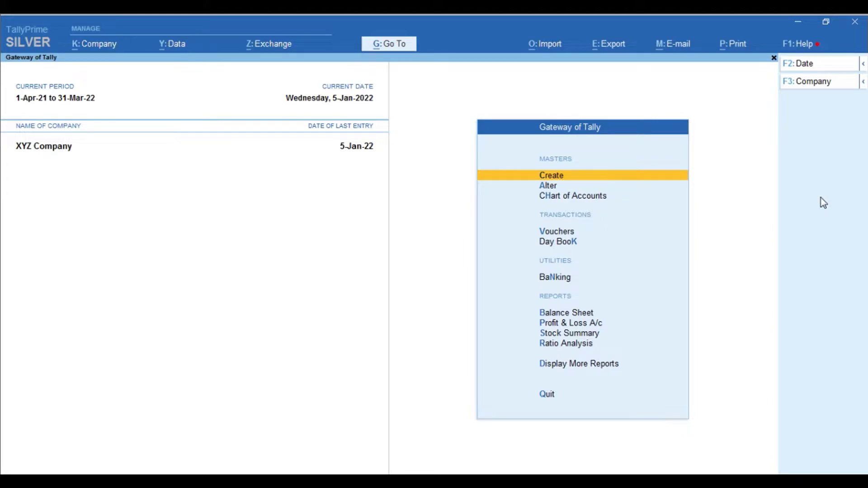
pyautogui.press('s')
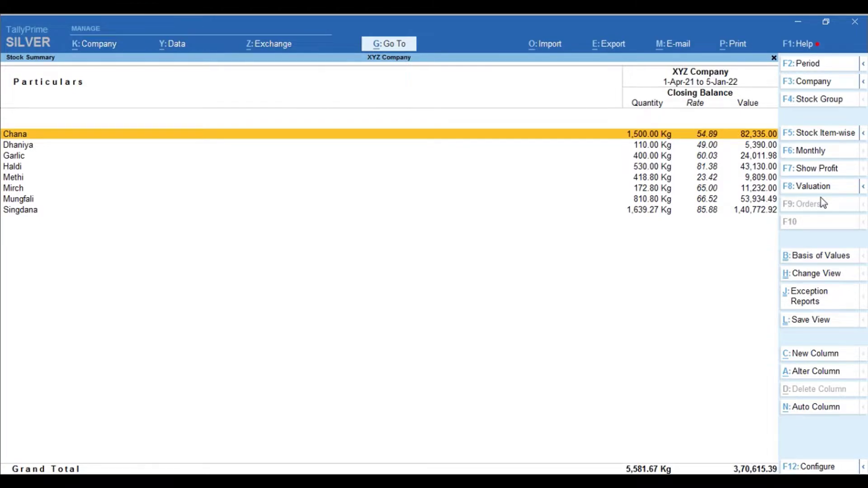
pyautogui.press('Escape')
pyautogui.press('Up')
pyautogui.press('Up')
pyautogui.press('Up')
pyautogui.press('Up')
pyautogui.press('Up')
pyautogui.press('Up')
pyautogui.press('Up')
pyautogui.press('Up')
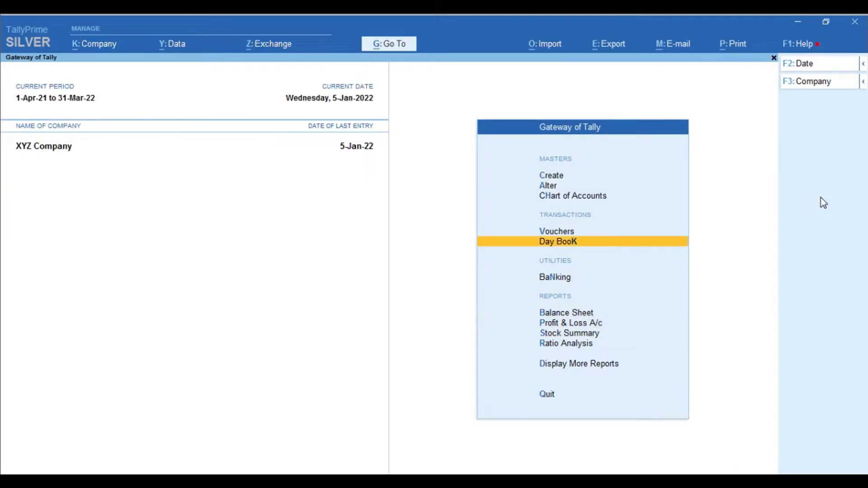
pyautogui.press('Down')
pyautogui.press('Down')
pyautogui.press('Down')
pyautogui.press('Down')
pyautogui.press('Down')
pyautogui.press('Down')
pyautogui.press('Down')
pyautogui.press('Down')
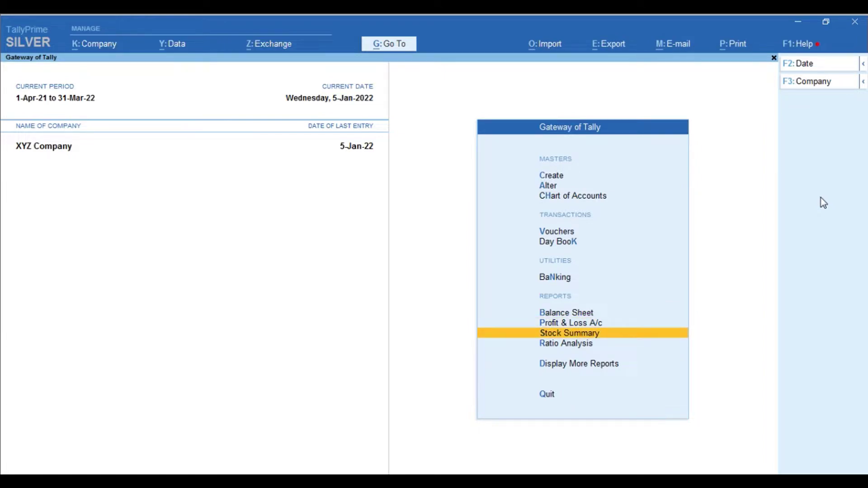
pyautogui.press('Up')
pyautogui.press('Up')
pyautogui.press('Up')
pyautogui.press('Up')
pyautogui.press('Up')
pyautogui.press('Up')
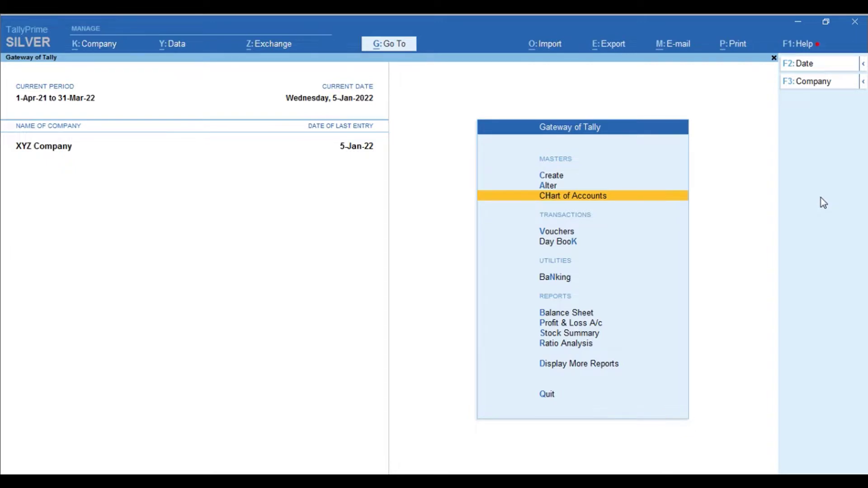
pyautogui.press('s')
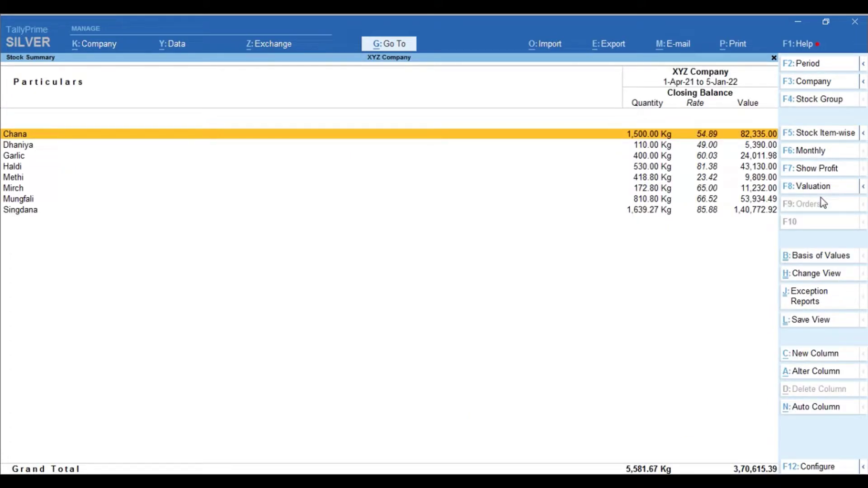
pyautogui.press('Escape')
pyautogui.press('Up')
pyautogui.press('Up')
pyautogui.press('Up')
pyautogui.press('Up')
pyautogui.press('Up')
pyautogui.press('Up')
pyautogui.press('Up')
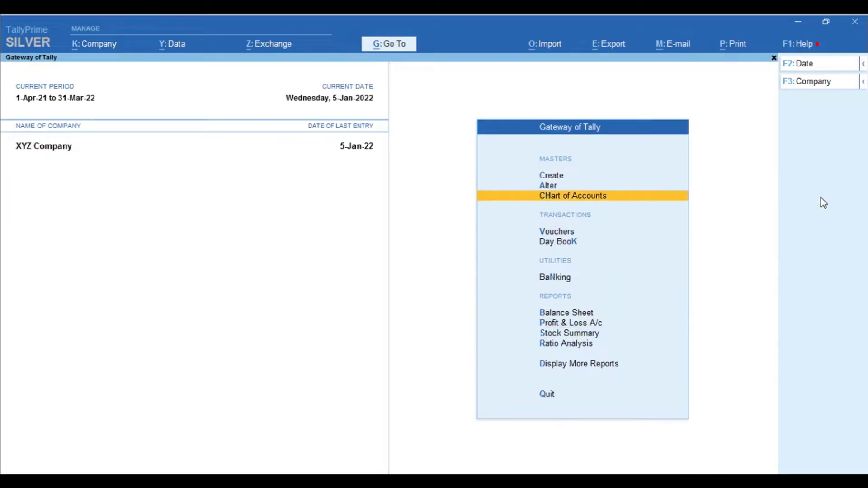
pyautogui.press('Down')
pyautogui.press('Down')
pyautogui.press('Down')
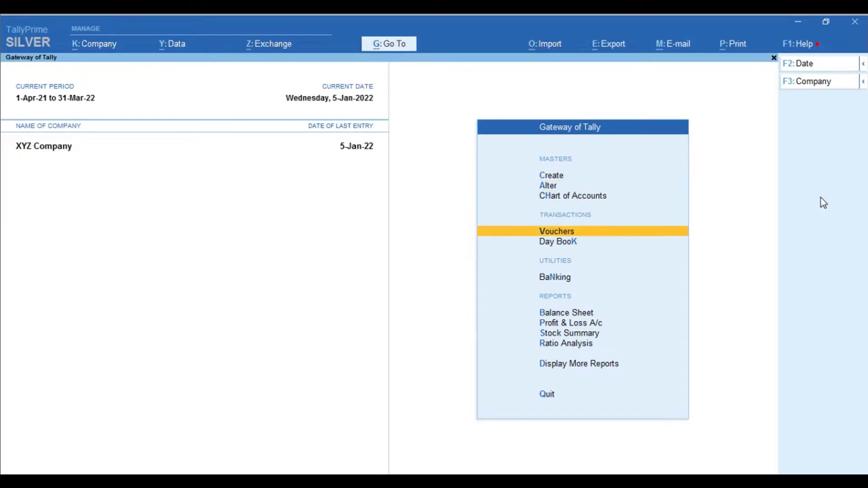
pyautogui.press('Up')
pyautogui.press('Down')
pyautogui.press('Down')
pyautogui.press('Down')
pyautogui.press('Down')
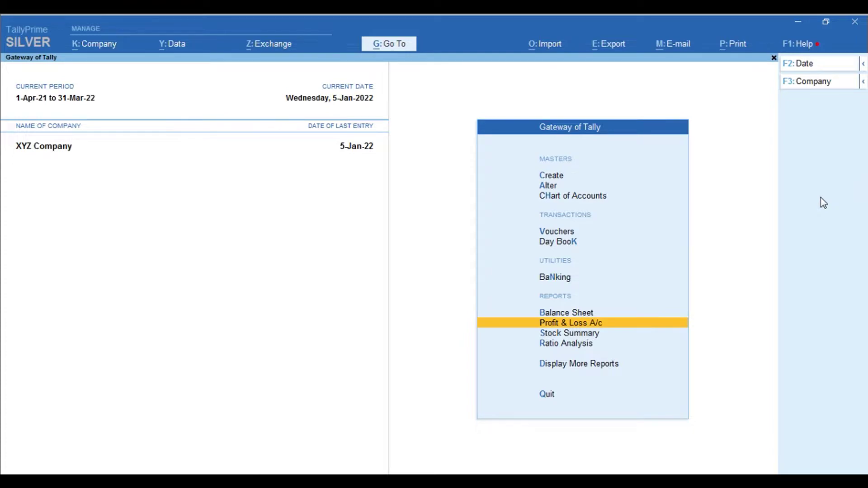
# Open the Stock Summary report and go through its stock items from Chana down to Singdana
pyautogui.press('s')
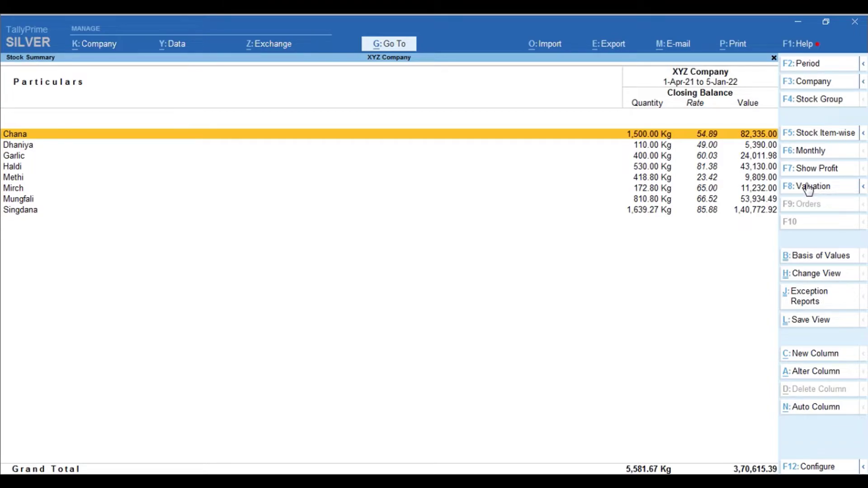
pyautogui.press('Down')
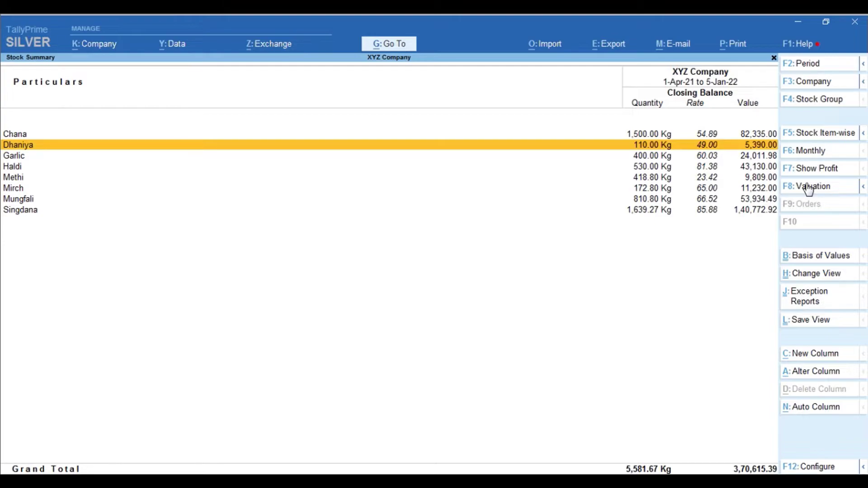
pyautogui.press('Down')
pyautogui.press('Down')
pyautogui.press('Down')
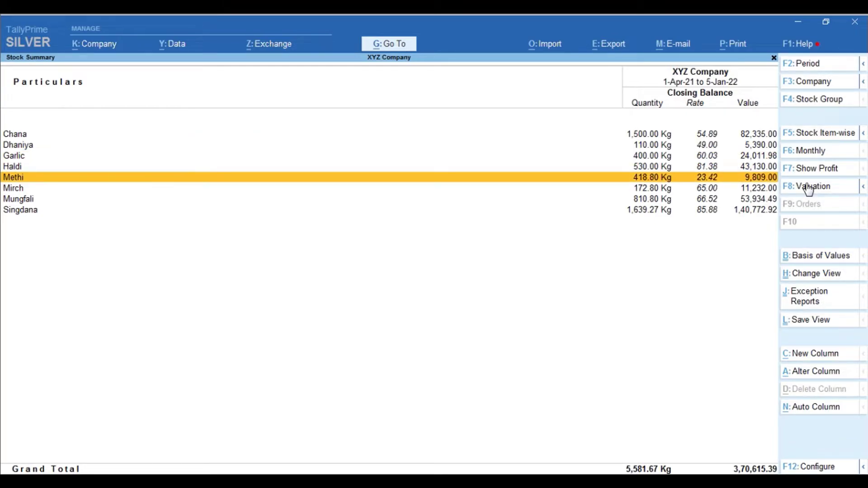
pyautogui.press('Down')
pyautogui.press('Down')
pyautogui.press('Down')
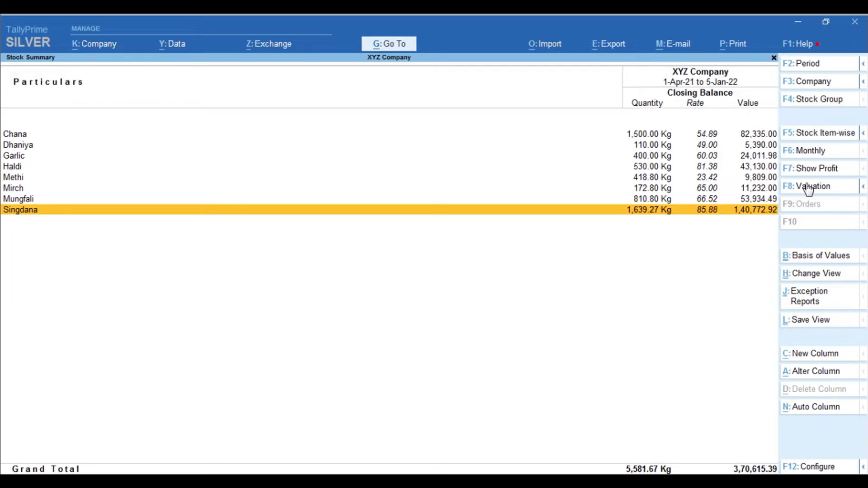
# Examine the closing quantity, rate and value of the items in the Stock Summary, working back up to Chana
pyautogui.press('Up')
pyautogui.press('Up')
pyautogui.press('Up')
pyautogui.press('Up')
pyautogui.press('Up')
pyautogui.press('Up')
pyautogui.press('Up')
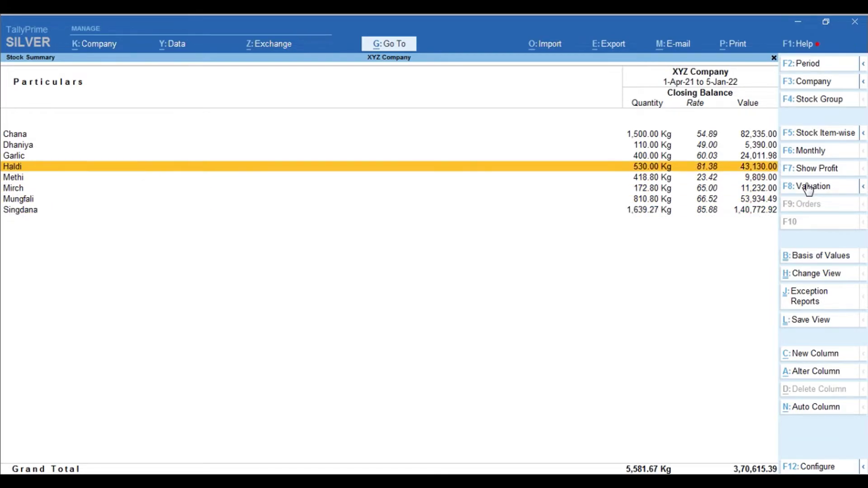
pyautogui.press('Down')
pyautogui.press('Down')
pyautogui.press('Up')
pyautogui.press('Up')
pyautogui.press('Down')
pyautogui.press('Up')
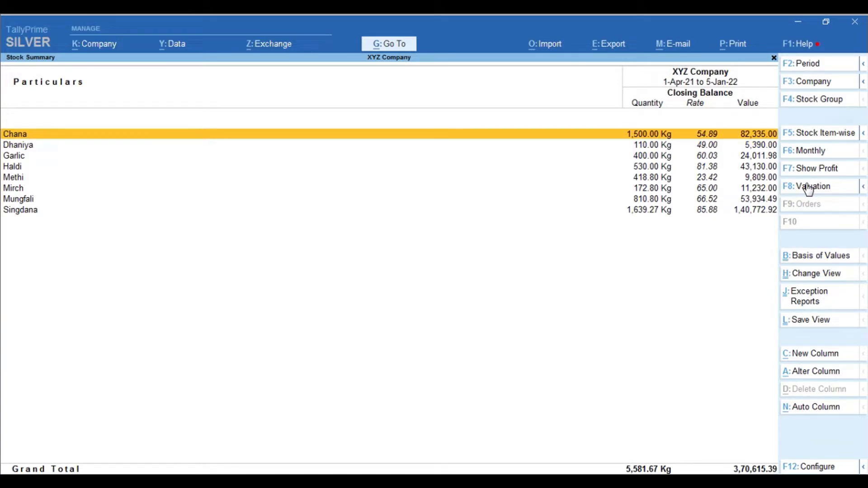
pyautogui.press('Down')
pyautogui.press('Up')
pyautogui.press('Down')
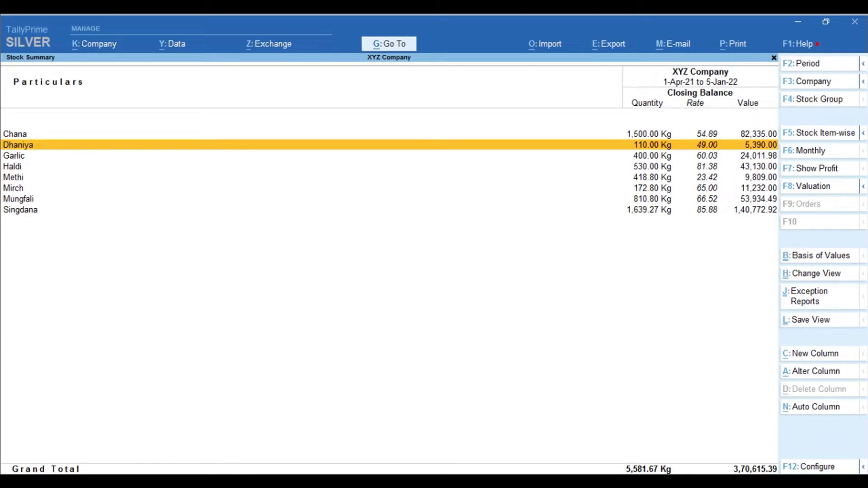
# Open the monthly summary of the stock item Chana and go back to the April row
pyautogui.press('Up')
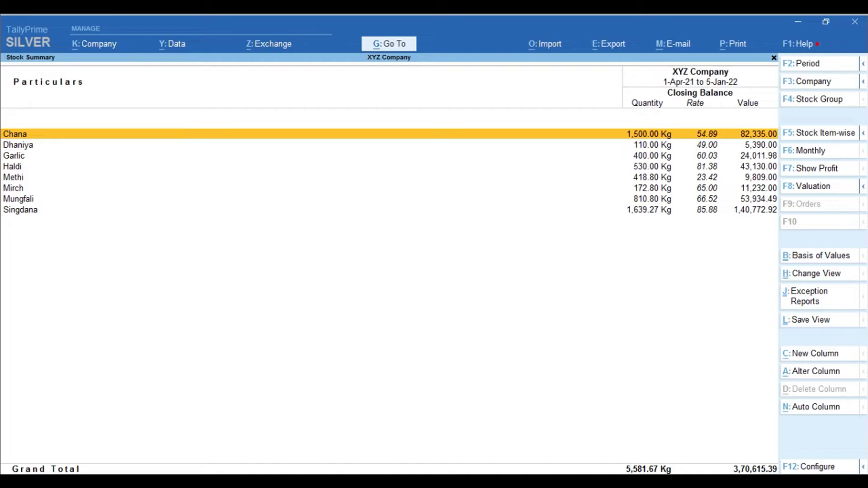
pyautogui.press('Return')
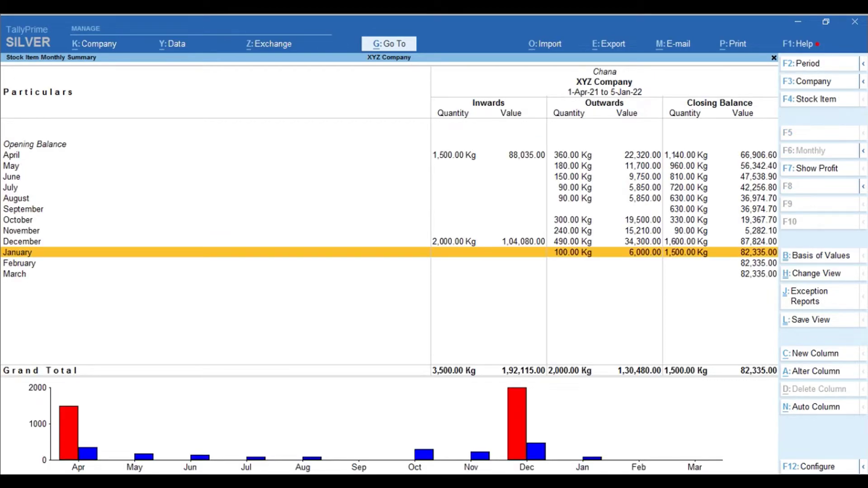
pyautogui.press('Up')
pyautogui.press('Up')
pyautogui.press('Up')
pyautogui.press('Up')
pyautogui.press('Up')
pyautogui.press('Up')
pyautogui.press('Up')
pyautogui.press('Up')
pyautogui.press('Up')
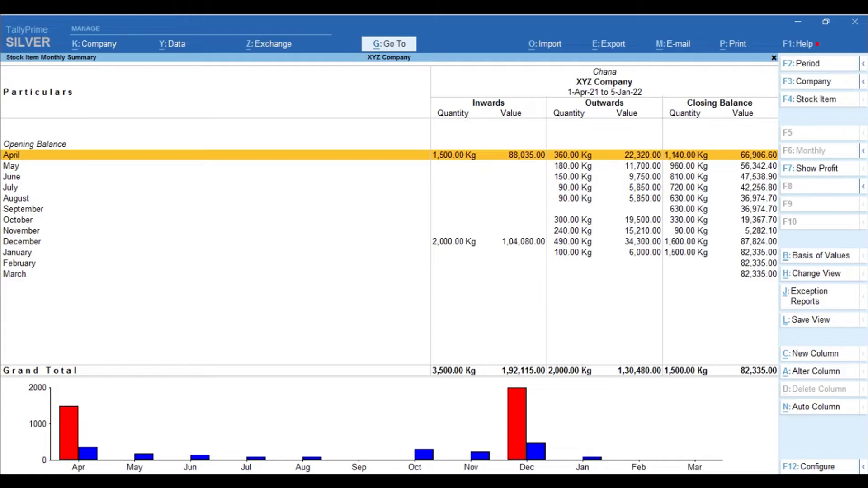
# Examine Chana's monthly inwards, outwards and closing balances between April and December
pyautogui.press('Down')
pyautogui.press('Down')
pyautogui.press('Down')
pyautogui.press('Down')
pyautogui.press('Down')
pyautogui.press('Down')
pyautogui.press('Down')
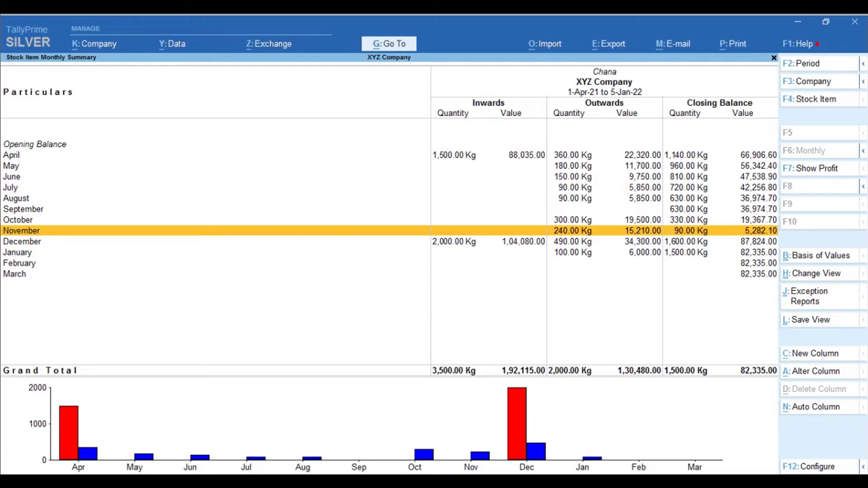
pyautogui.press('Down')
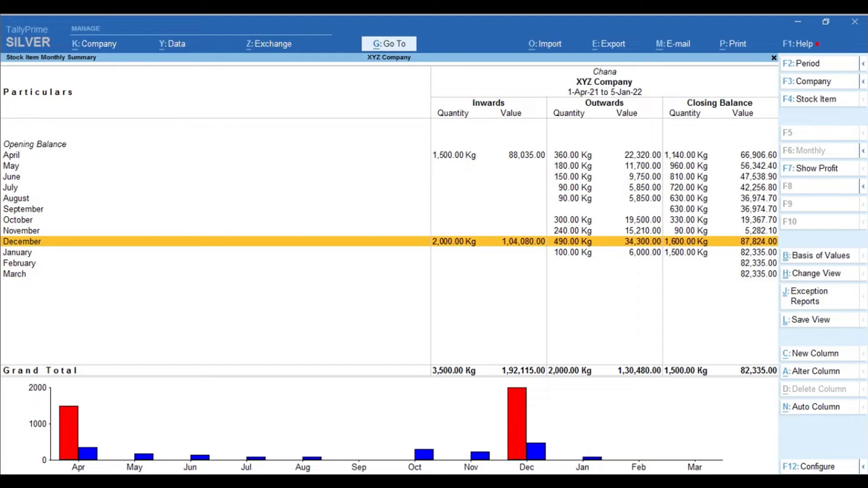
pyautogui.press('Up')
pyautogui.press('Up')
pyautogui.press('Up')
pyautogui.press('Up')
pyautogui.press('Up')
pyautogui.press('Up')
pyautogui.press('Up')
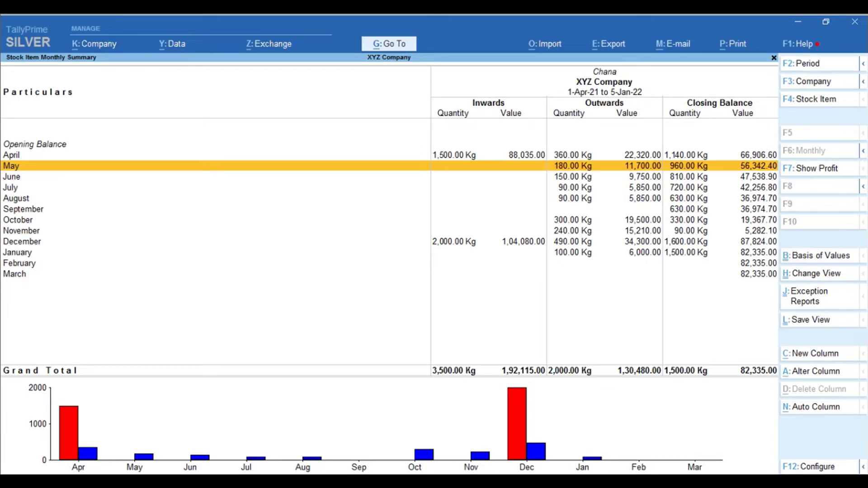
pyautogui.press('Up')
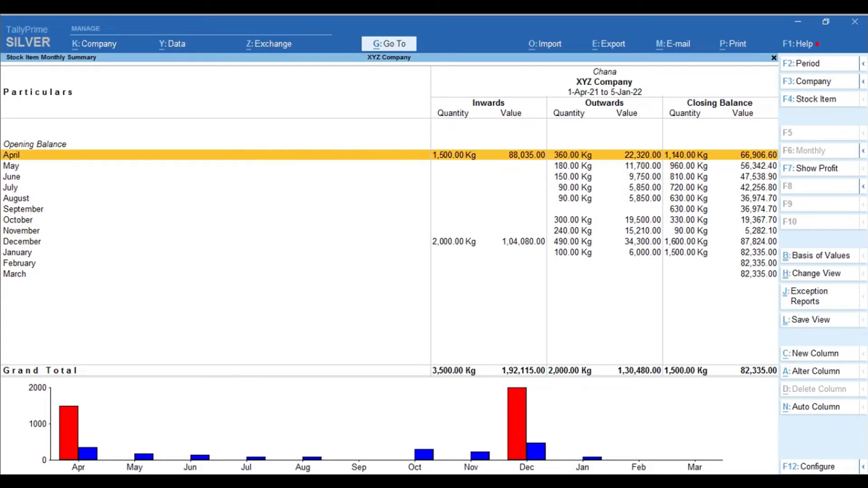
pyautogui.press('Down')
pyautogui.press('Down')
pyautogui.press('Down')
pyautogui.press('Down')
pyautogui.press('Down')
pyautogui.press('Down')
pyautogui.press('Down')
pyautogui.press('Down')
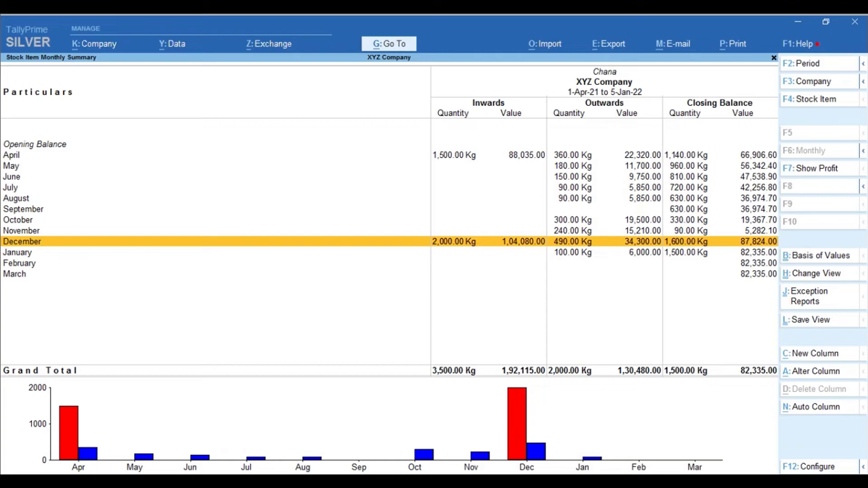
# Close Chana's monthly summary and return to the Stock Summary
pyautogui.press('F12')
pyautogui.press('Escape')
pyautogui.press('Down')
pyautogui.press('Escape')
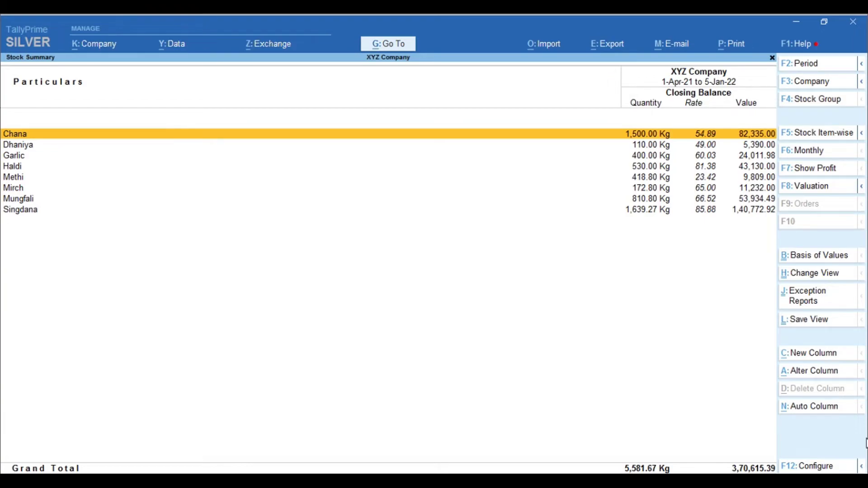
# Configure the Stock Summary with Show Opening Balance set to Yes and save the configuration
pyautogui.press('F12')
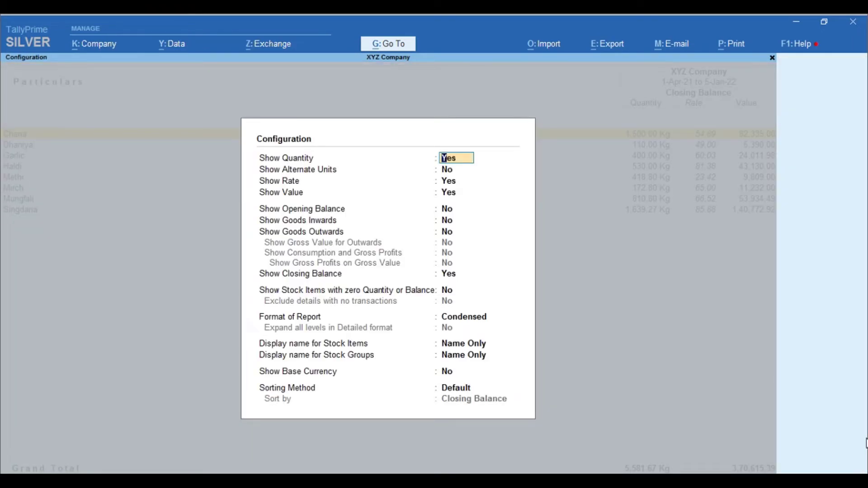
pyautogui.press('Return')
pyautogui.press('Return')
pyautogui.press('Return')
pyautogui.press('Return')
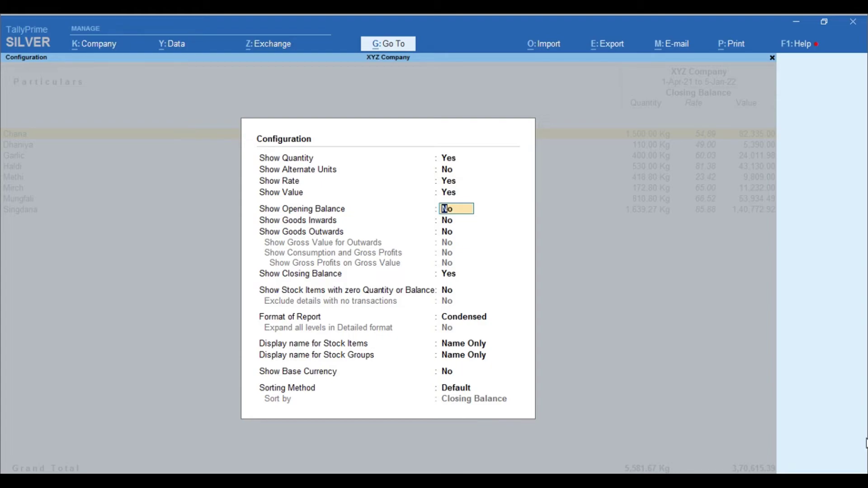
pyautogui.write('y')
pyautogui.press('Return')
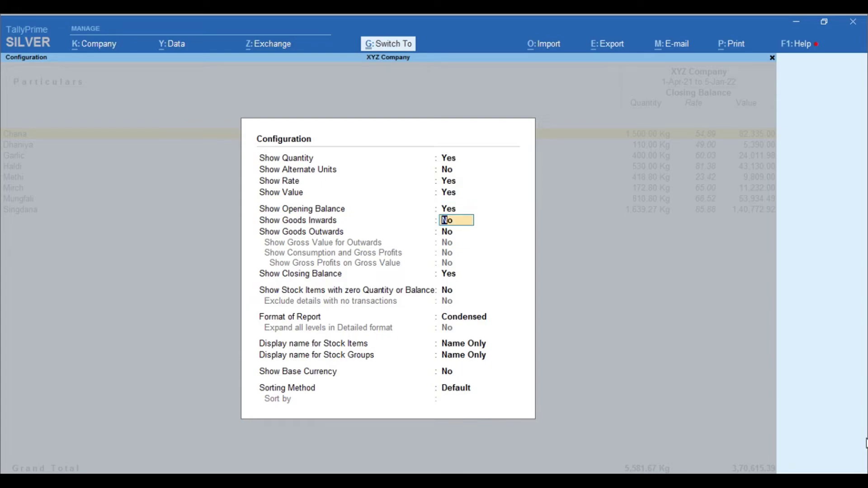
pyautogui.hotkey('ctrl', 'a')
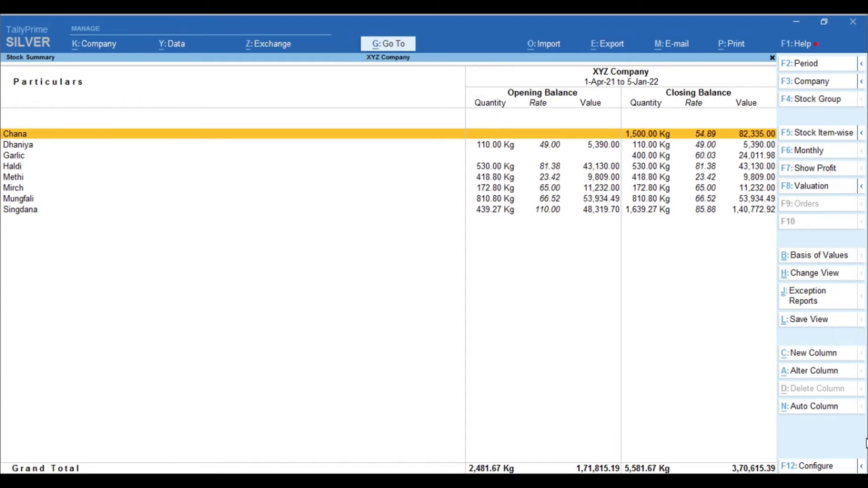
# Compare the opening and closing balances of the stock items, ending back on Chana
pyautogui.press('Down')
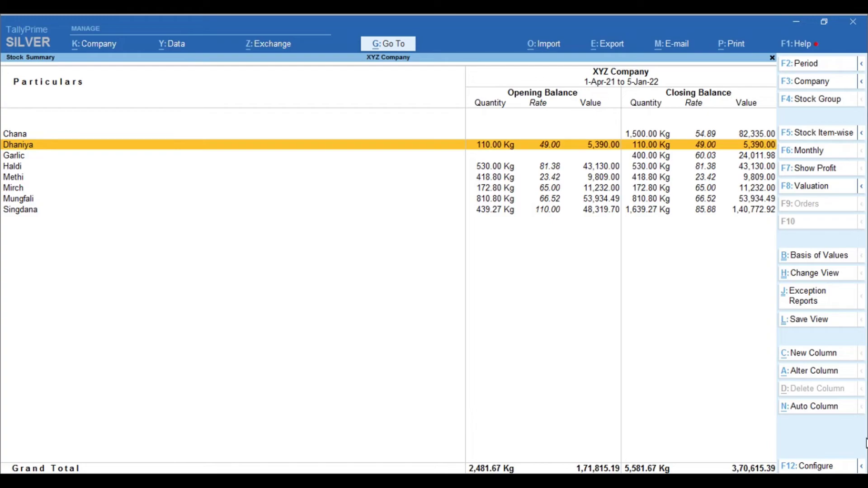
pyautogui.press('Down')
pyautogui.press('Down')
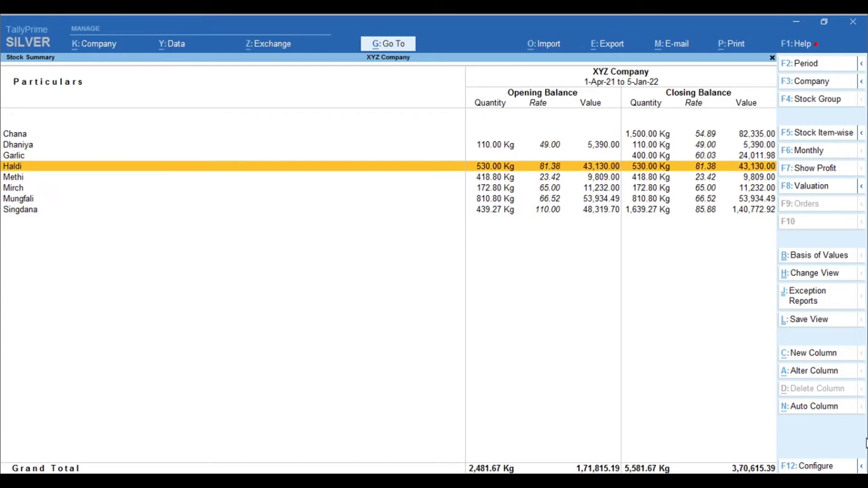
pyautogui.press('Down')
pyautogui.press('Down')
pyautogui.press('Up')
pyautogui.press('Up')
pyautogui.press('Up')
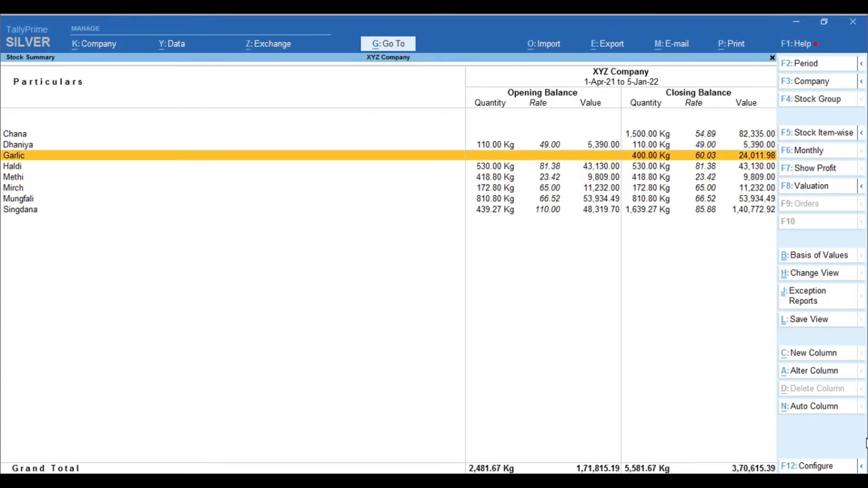
pyautogui.press('Up')
pyautogui.press('Up')
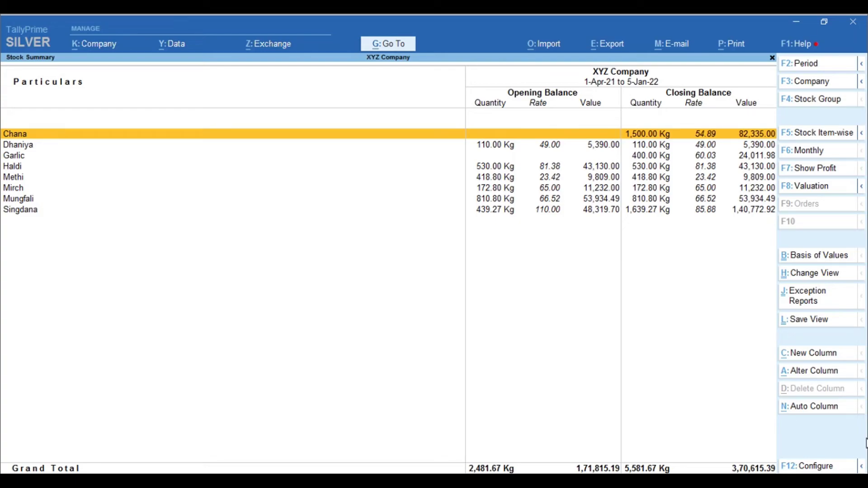
# Open the Chana stock item for alteration and advance to its opening balance quantity, keeping the existing group, unit and statutory details
pyautogui.press('ctrl')
pyautogui.hotkey('ctrl', 'Return')
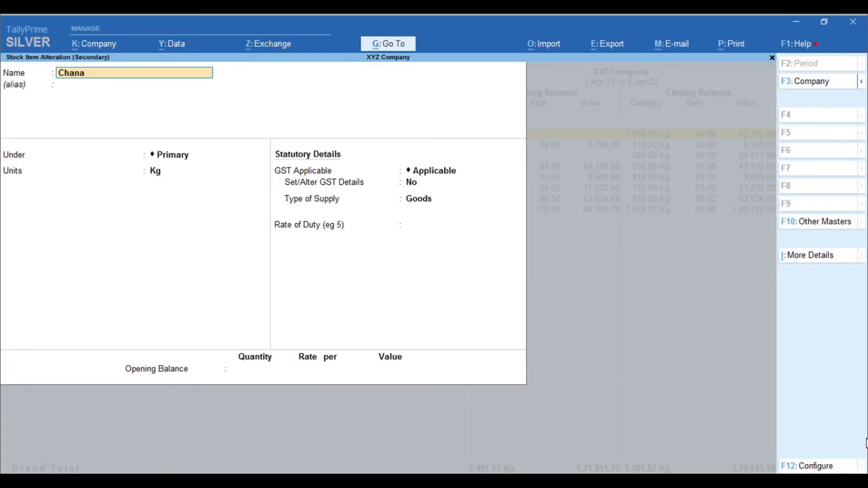
pyautogui.press('Return')
pyautogui.press('Return')
pyautogui.press('Return')
pyautogui.press('Return')
pyautogui.press('Return')
pyautogui.press('Return')
pyautogui.press('Return')
pyautogui.press('Return')
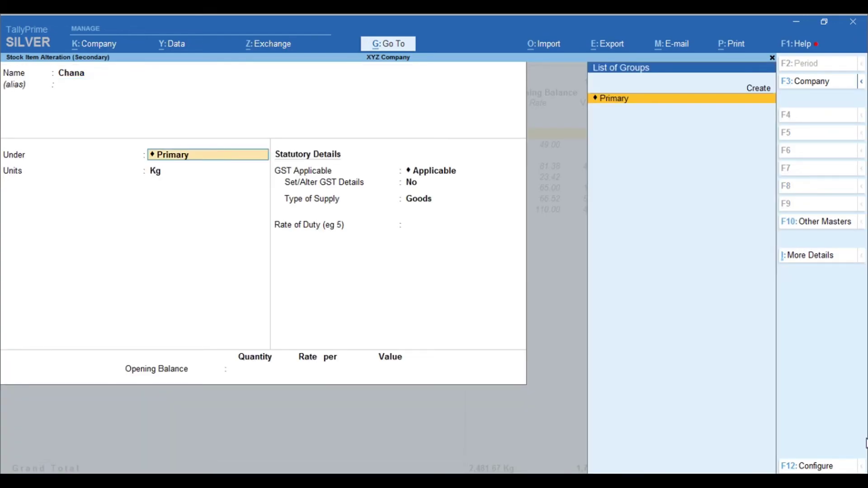
pyautogui.press('Return')
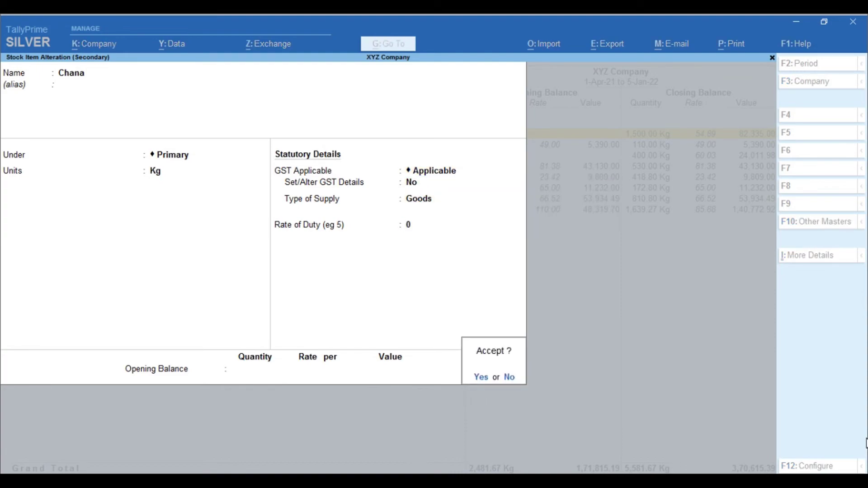
pyautogui.press('n')
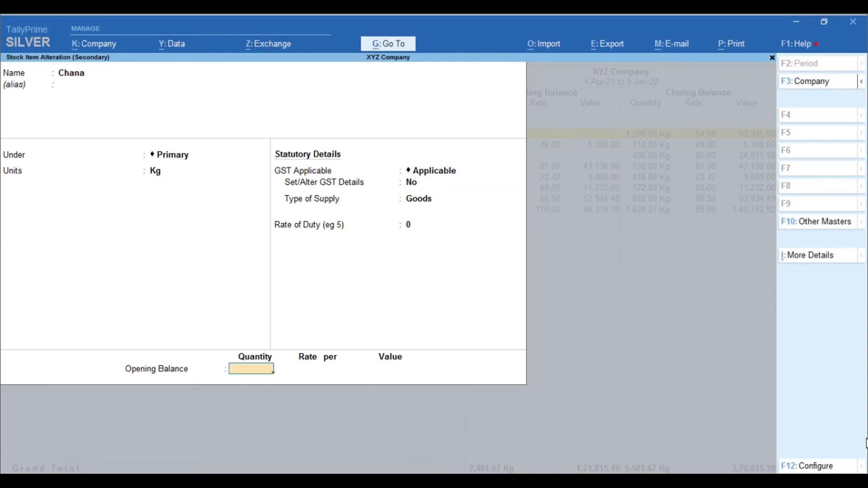
# Set Chana's opening balance to 200 Kg at a rate of 50 per Kg and save the stock item
pyautogui.write('200')
pyautogui.press('Return')
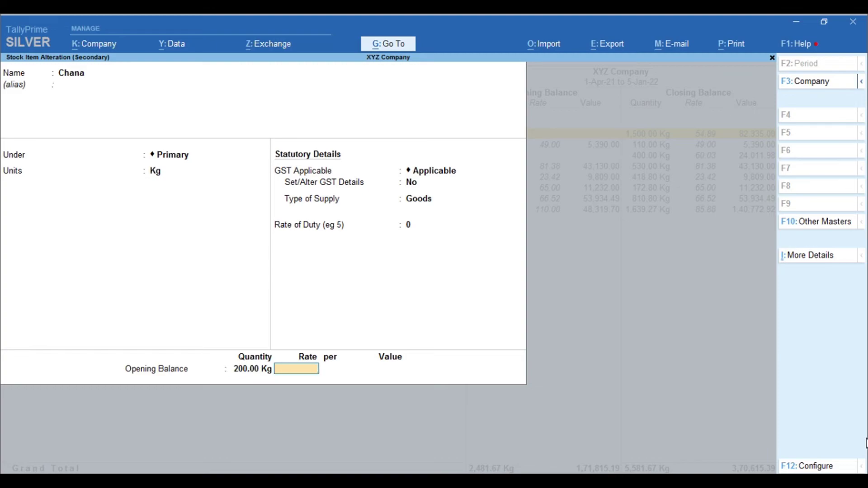
pyautogui.write('50')
pyautogui.press('Return')
pyautogui.press('Return')
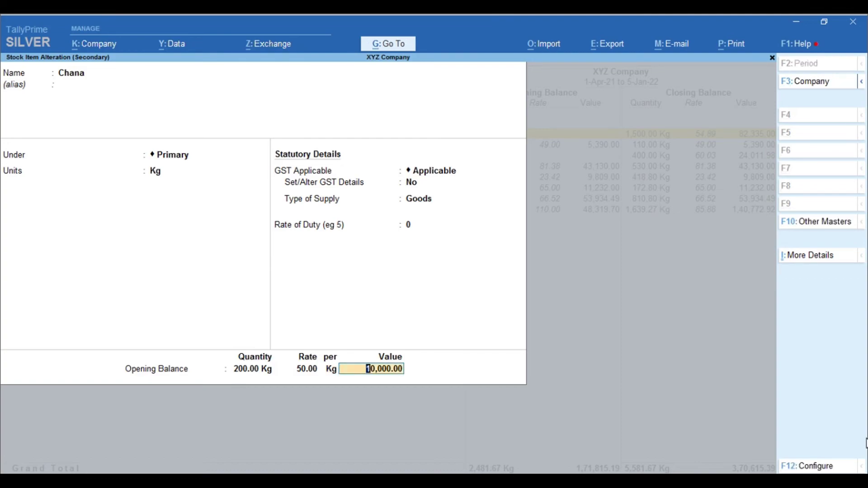
pyautogui.press('ctrl')
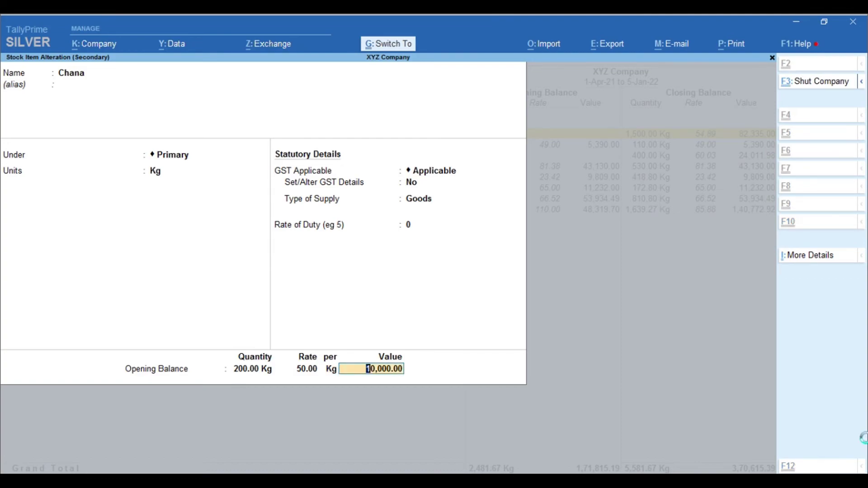
pyautogui.hotkey('ctrl', 'a')
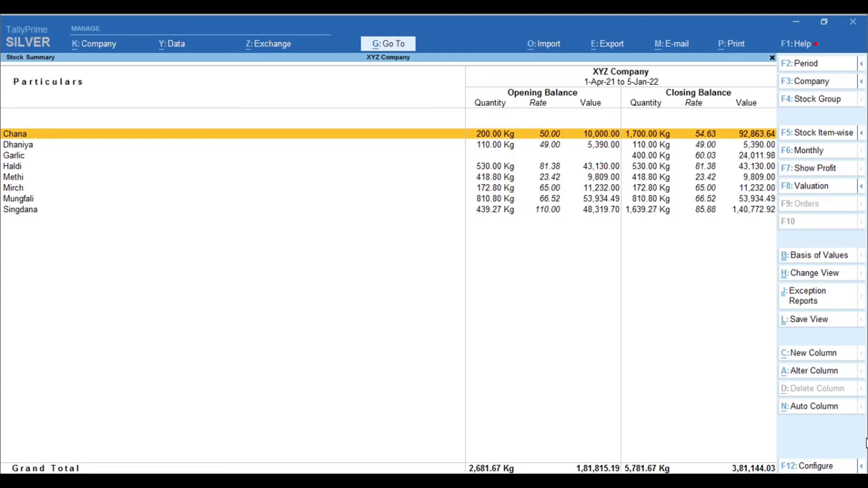